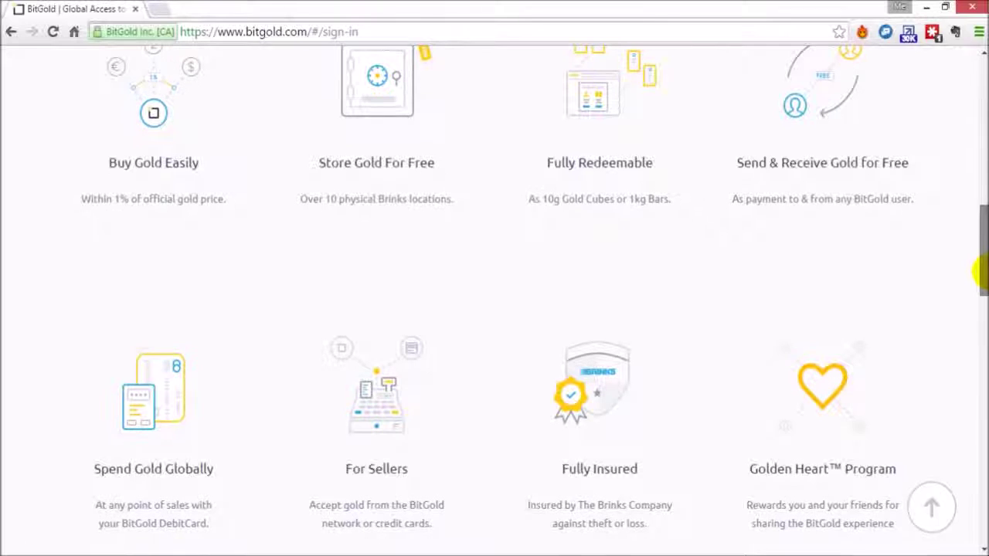
Look through the home page down to the list of leading investors, and sign in to the vault account.
{"action": "left_click_drag", "start_coordinate": [980, 270], "coordinate": [980, 441]}
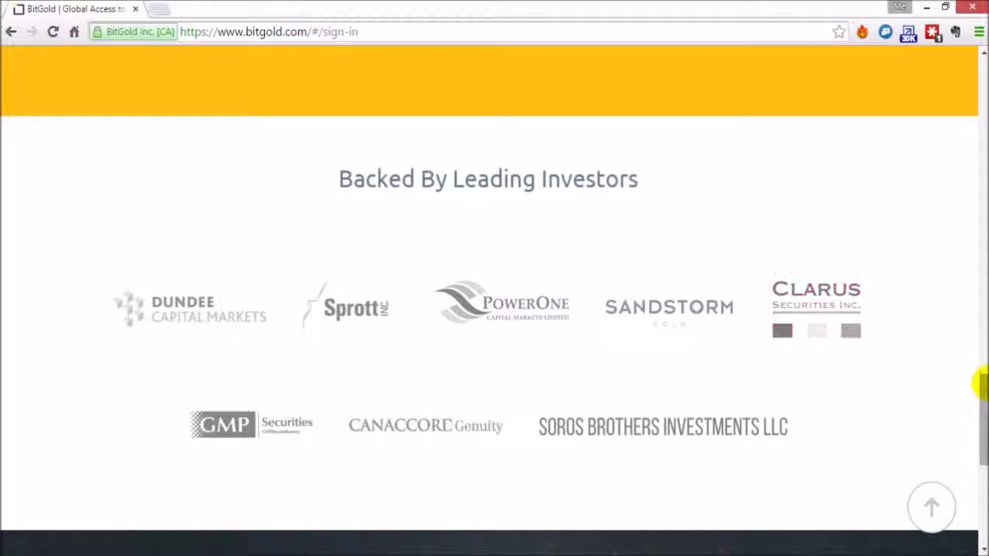
{"action": "left_click_drag", "start_coordinate": [983, 389], "coordinate": [983, 65]}
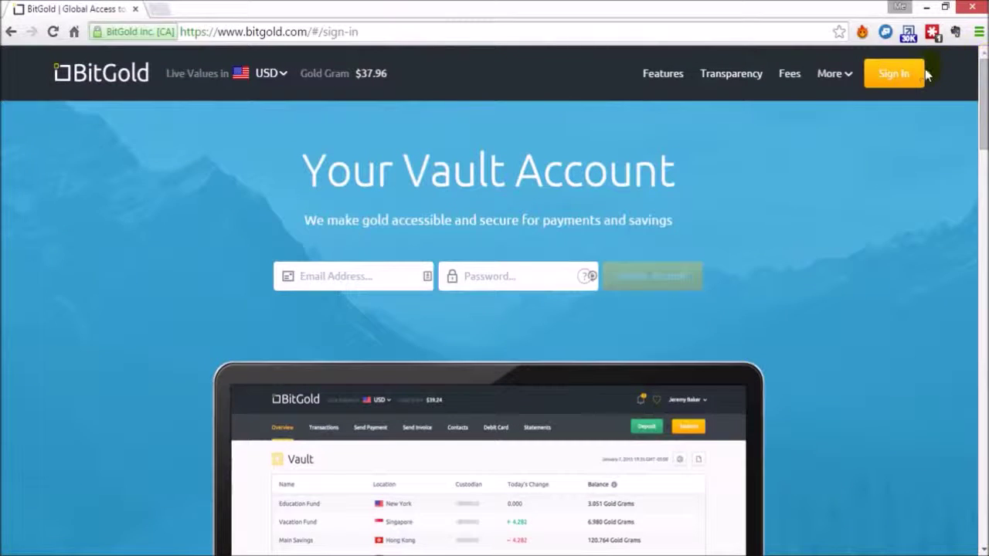
{"action": "left_click", "coordinate": [885, 84]}
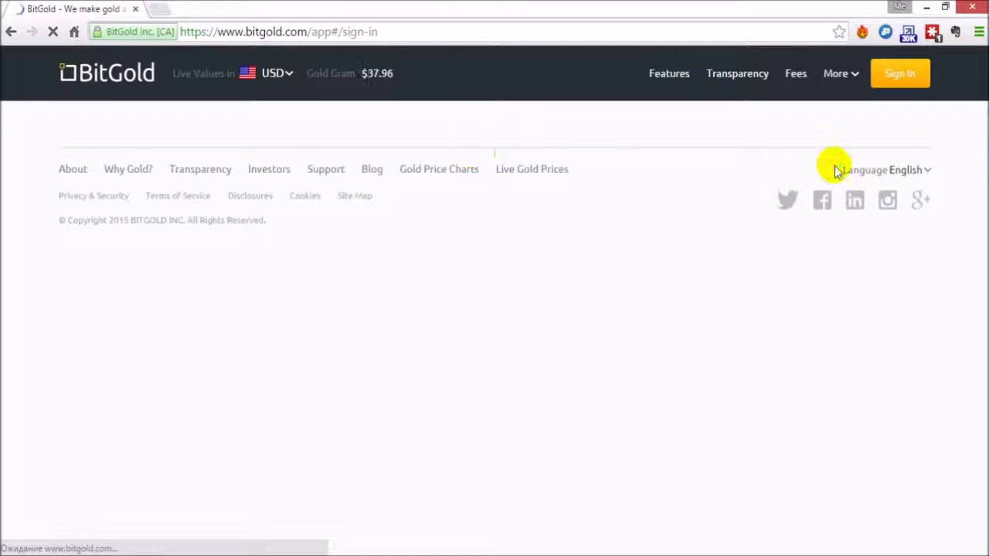
{"action": "left_click", "coordinate": [659, 473]}
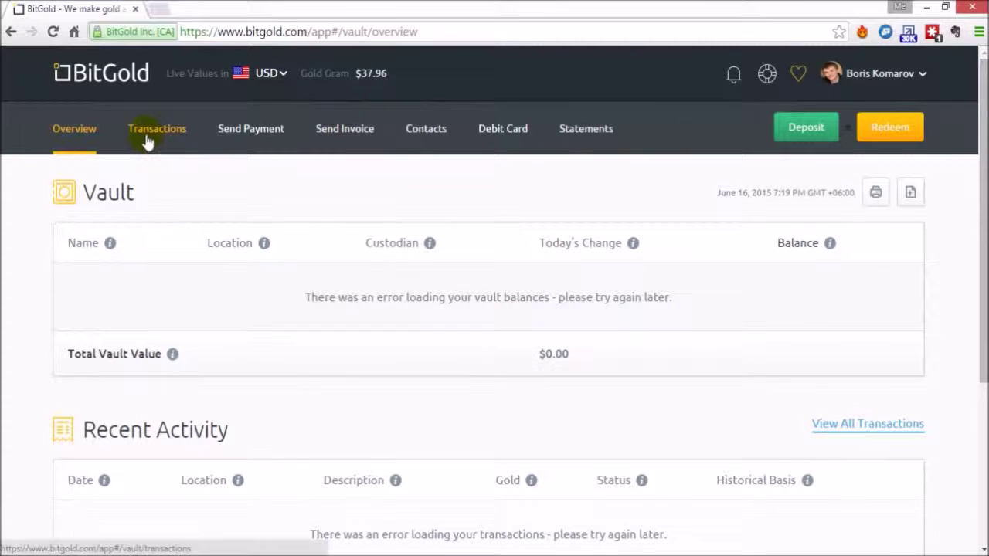
View the Debit Card page and the Send Payment form with its recipient, amount and currency fields.
{"action": "left_click", "coordinate": [503, 130]}
{"action": "left_click_drag", "start_coordinate": [980, 176], "coordinate": [982, 155]}
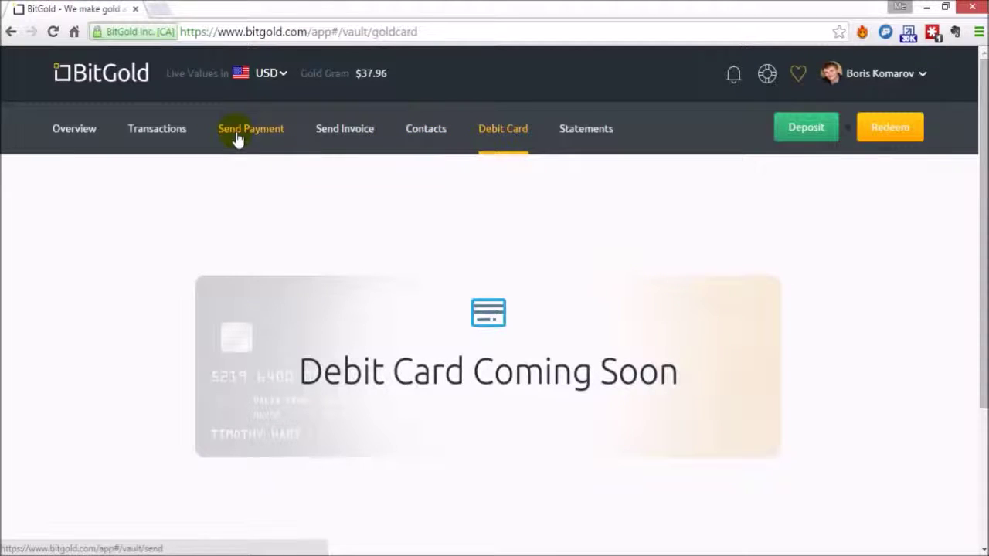
{"action": "left_click", "coordinate": [457, 232]}
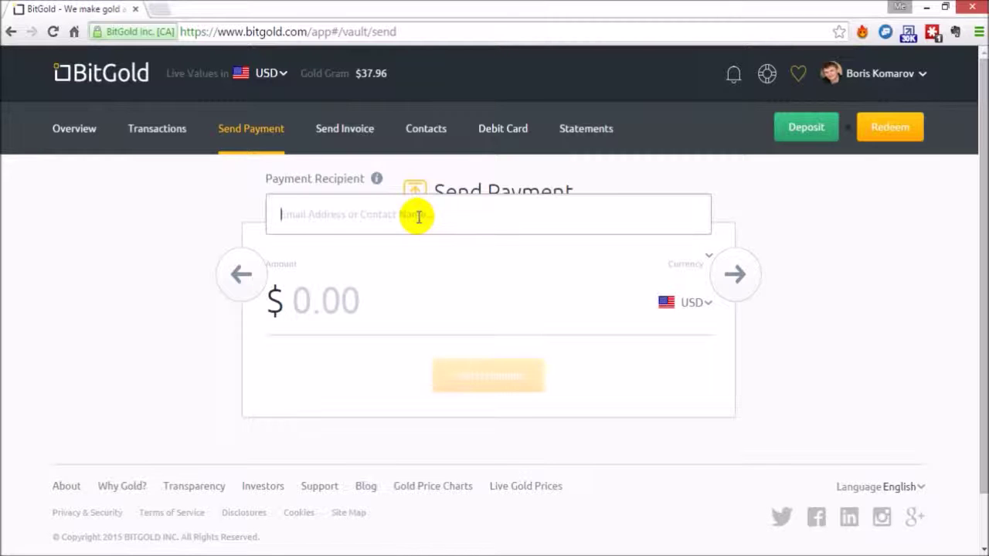
{"action": "mouse_move", "coordinate": [377, 180]}
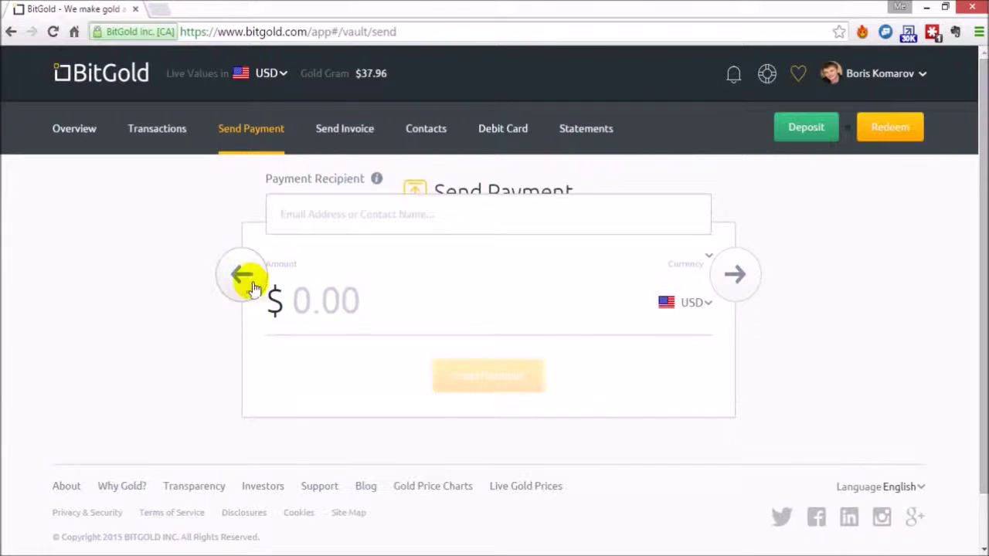
{"action": "left_click", "coordinate": [709, 260]}
{"action": "left_click", "coordinate": [656, 327]}
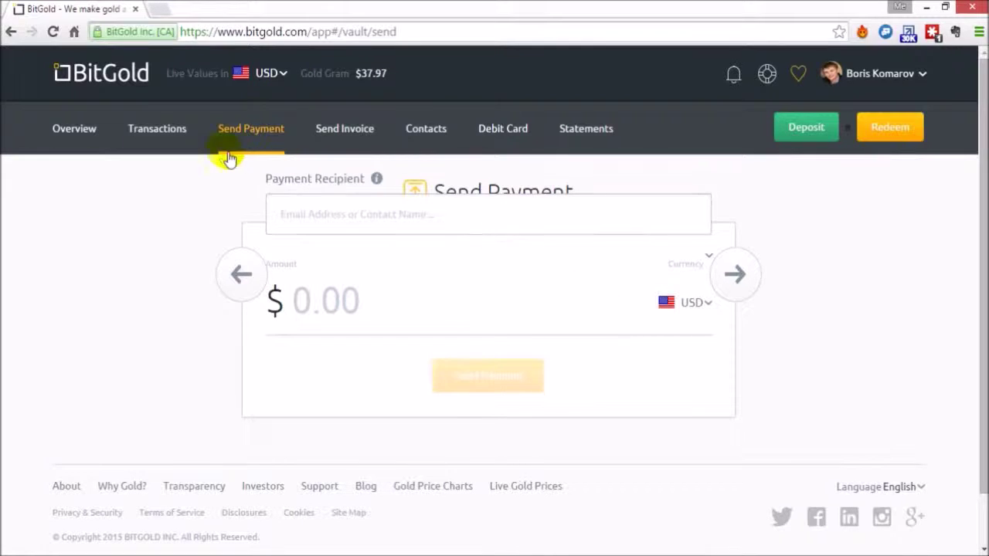
View the Transactions page and the vault Overview page.
{"action": "left_click", "coordinate": [177, 133]}
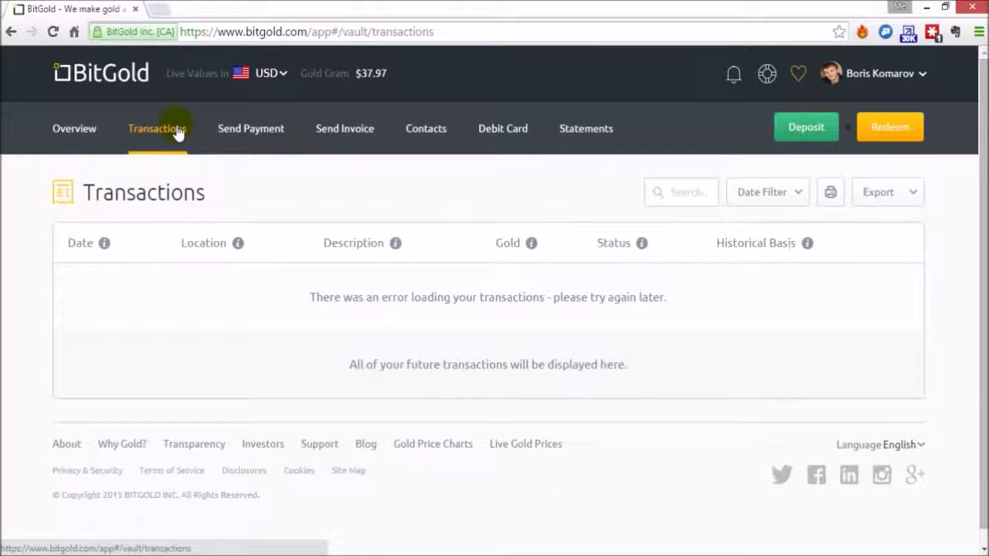
{"action": "left_click", "coordinate": [88, 130]}
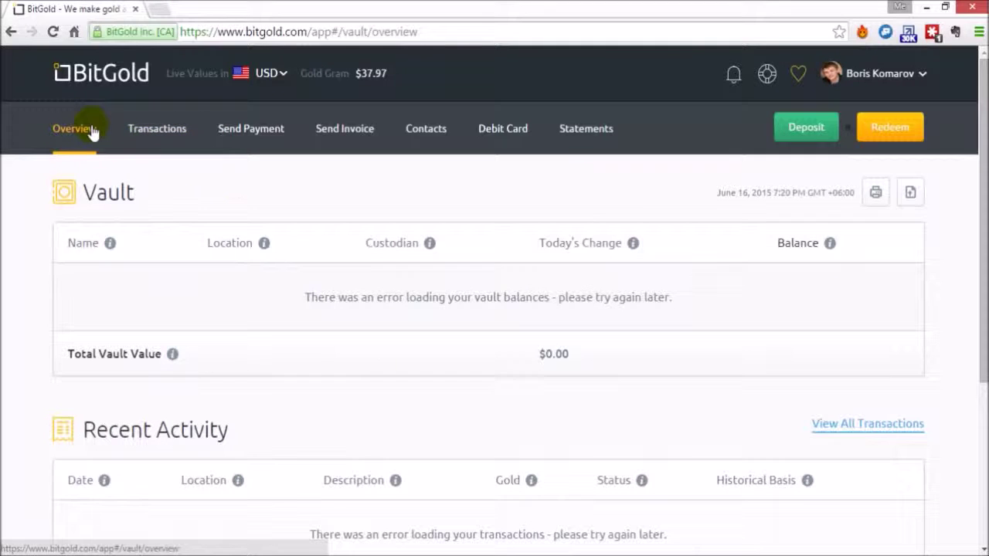
{"action": "left_click_drag", "start_coordinate": [981, 182], "coordinate": [981, 135]}
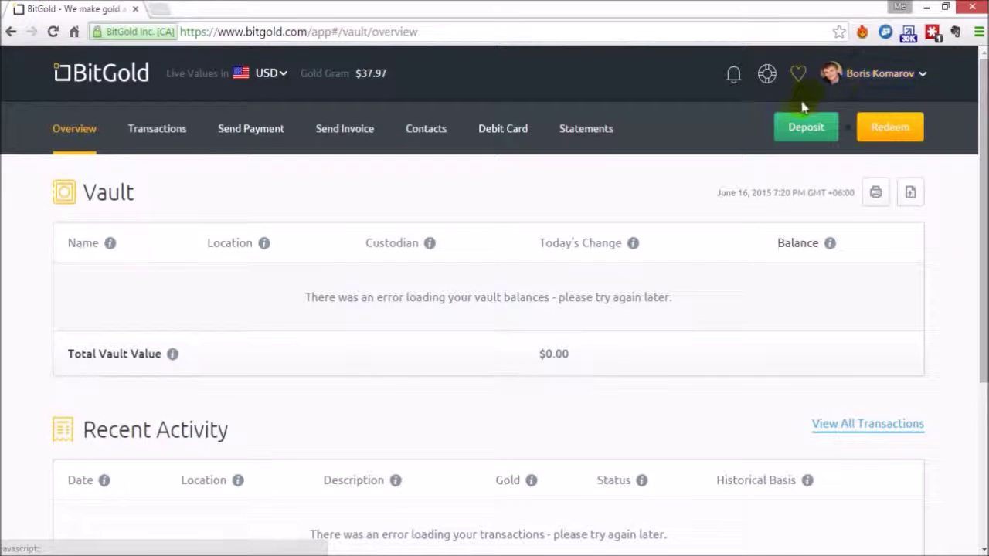
Examine the friend invitation dialog's referral link, sharing options and Friends Joined list, and close it.
{"action": "left_click", "coordinate": [922, 75]}
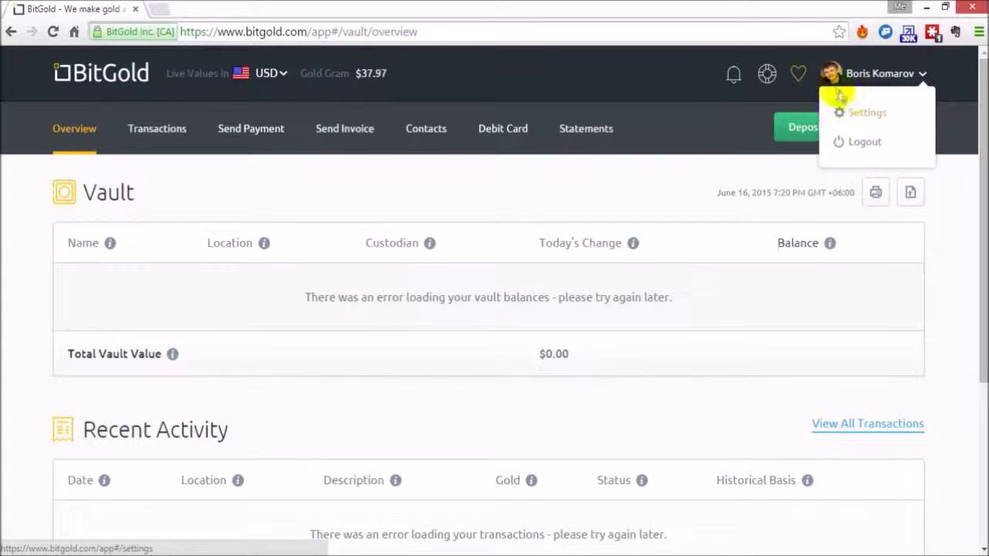
{"action": "left_click", "coordinate": [799, 77]}
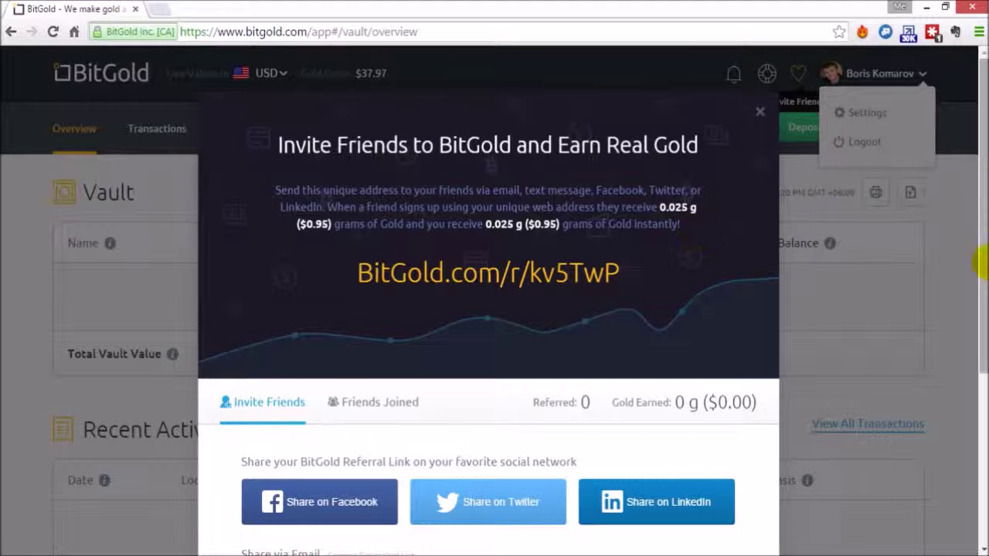
{"action": "left_click_drag", "start_coordinate": [981, 259], "coordinate": [981, 321]}
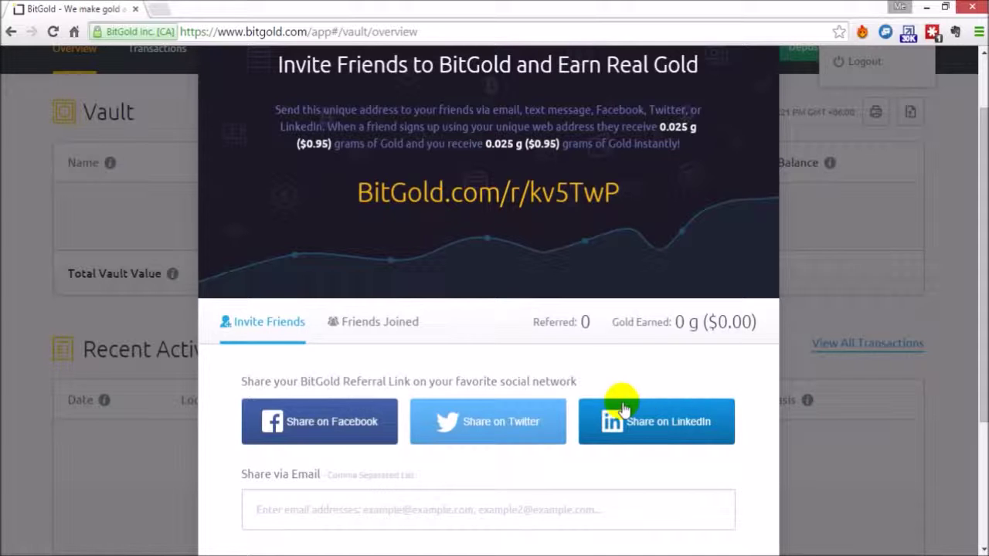
{"action": "left_click_drag", "start_coordinate": [982, 371], "coordinate": [979, 425]}
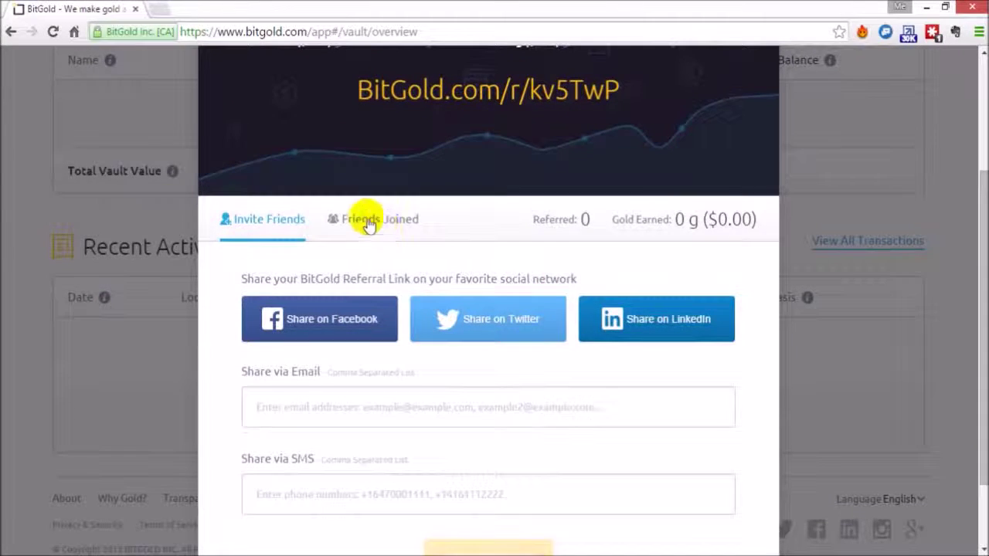
{"action": "left_click", "coordinate": [363, 220]}
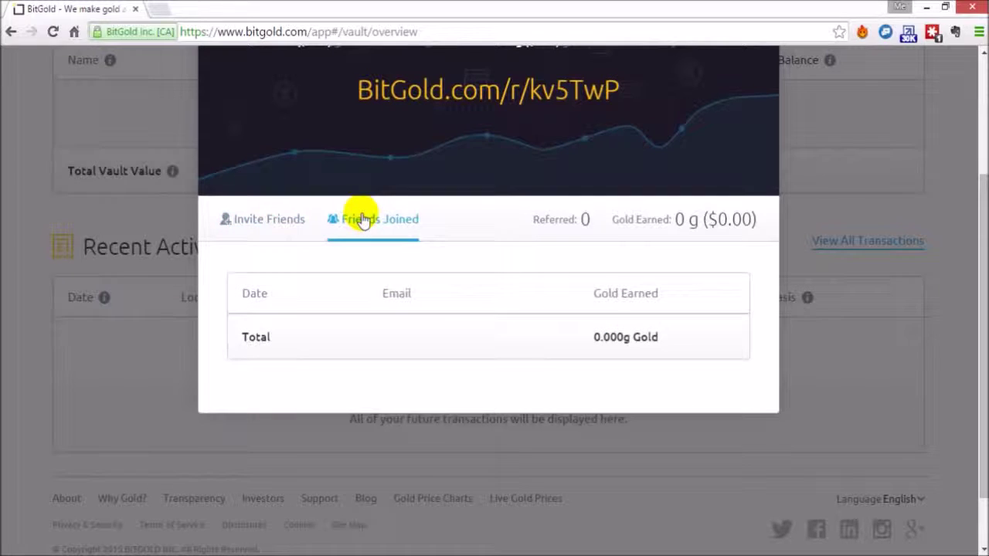
{"action": "left_click", "coordinate": [286, 222]}
{"action": "left_click_drag", "start_coordinate": [981, 393], "coordinate": [981, 108]}
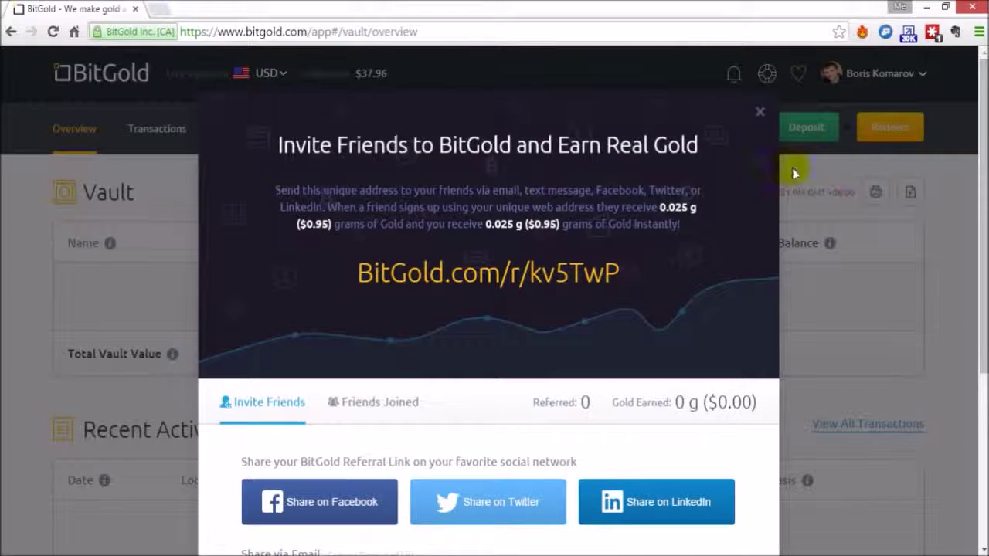
{"action": "left_click", "coordinate": [760, 114]}
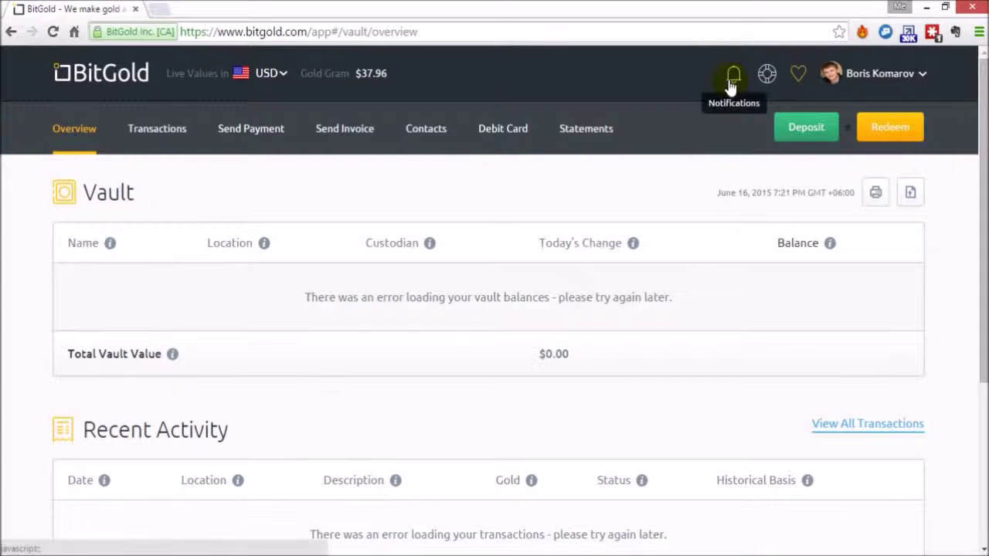
Start a vault deposit with Hong Kong as the vault location, examine the funding options, and close the dialog.
{"action": "left_click", "coordinate": [732, 83]}
{"action": "left_click", "coordinate": [810, 137]}
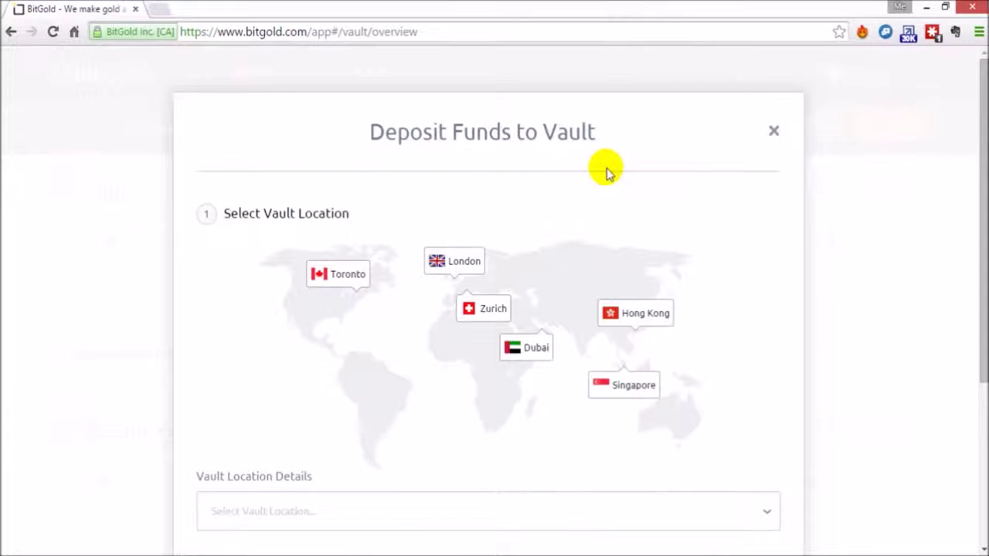
{"action": "left_click_drag", "start_coordinate": [982, 199], "coordinate": [983, 247]}
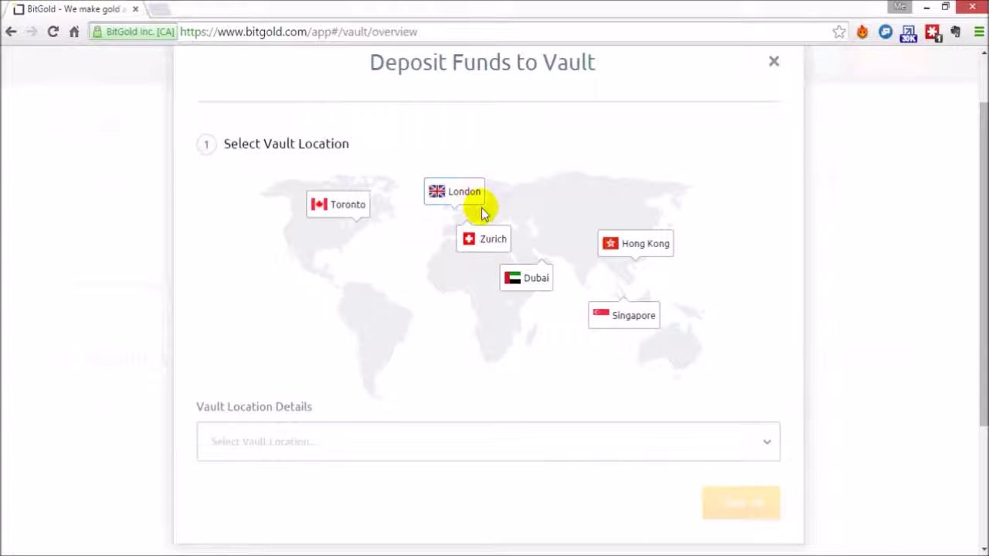
{"action": "left_click", "coordinate": [642, 249]}
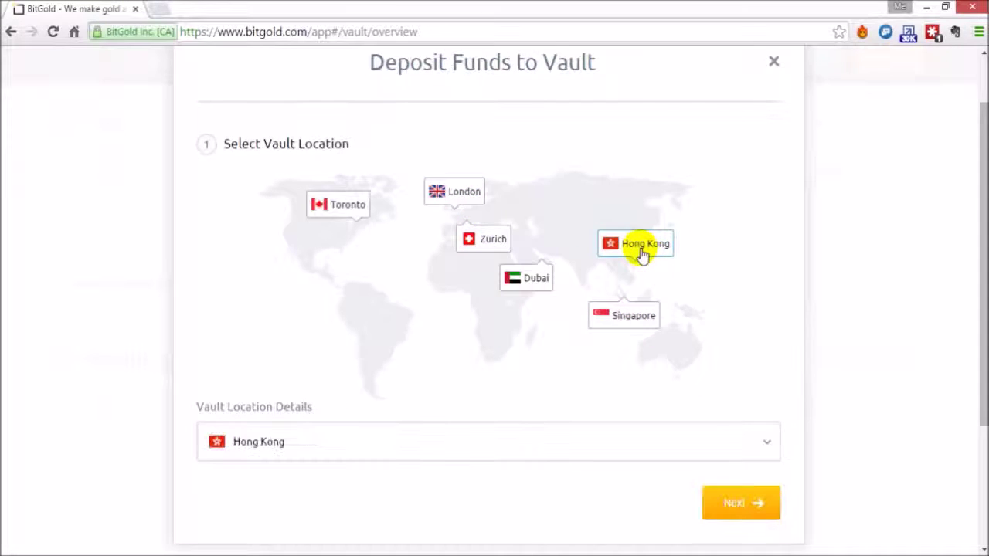
{"action": "left_click", "coordinate": [748, 506]}
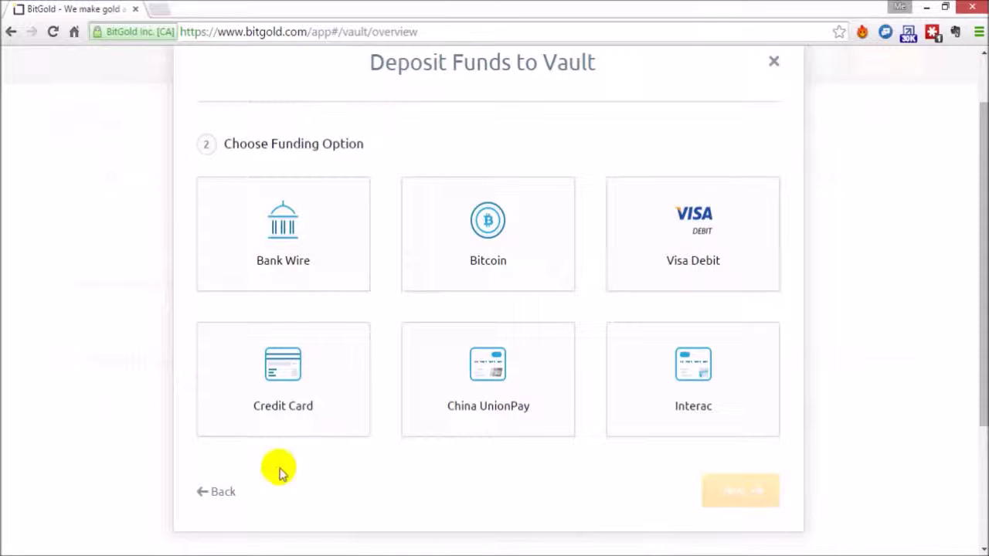
{"action": "left_click", "coordinate": [775, 61]}
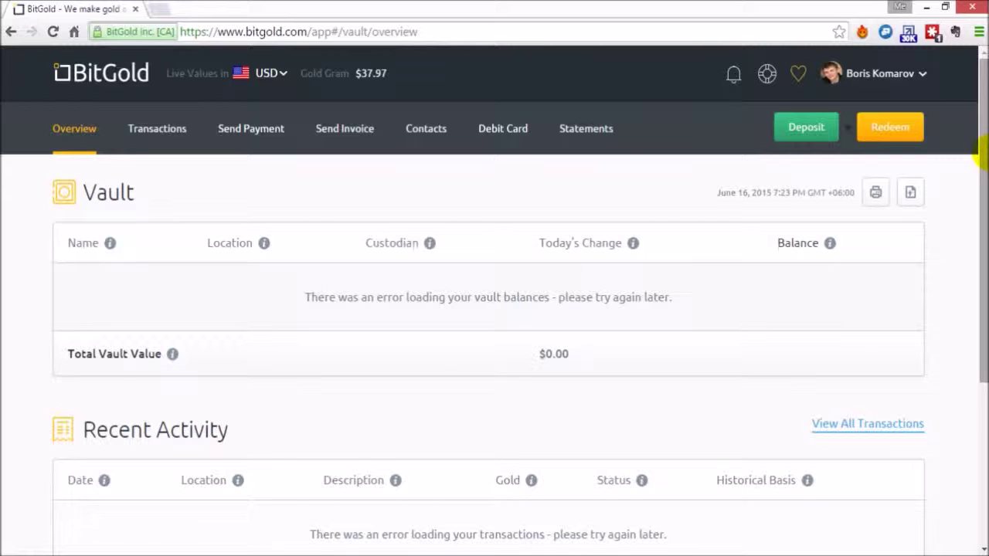
Start a gold redemption with Physical Gold as the type, examine the cube and bullion bar options, and close the dialog.
{"action": "mouse_move", "coordinate": [981, 154]}
{"action": "left_mouse_down"}
{"action": "mouse_move", "coordinate": [978, 294]}
{"action": "mouse_move", "coordinate": [980, 155]}
{"action": "left_mouse_up"}
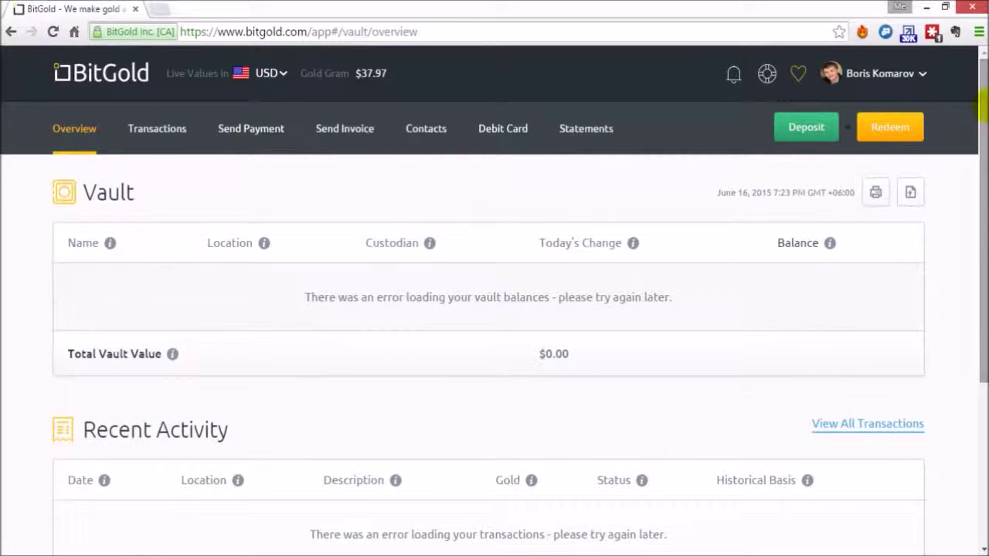
{"action": "left_click", "coordinate": [884, 134]}
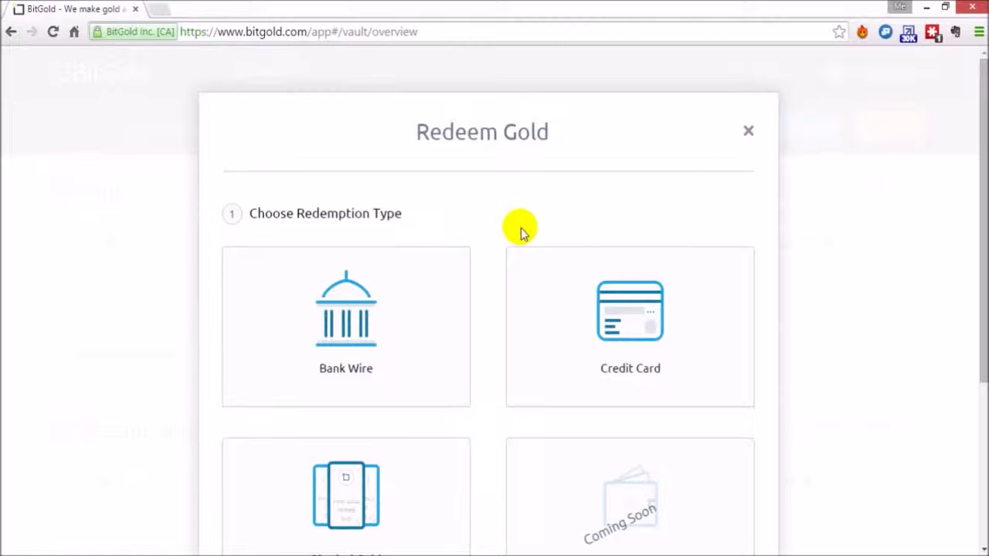
{"action": "scroll", "coordinate": [979, 267], "scroll_direction": "down", "scroll_amount": 2}
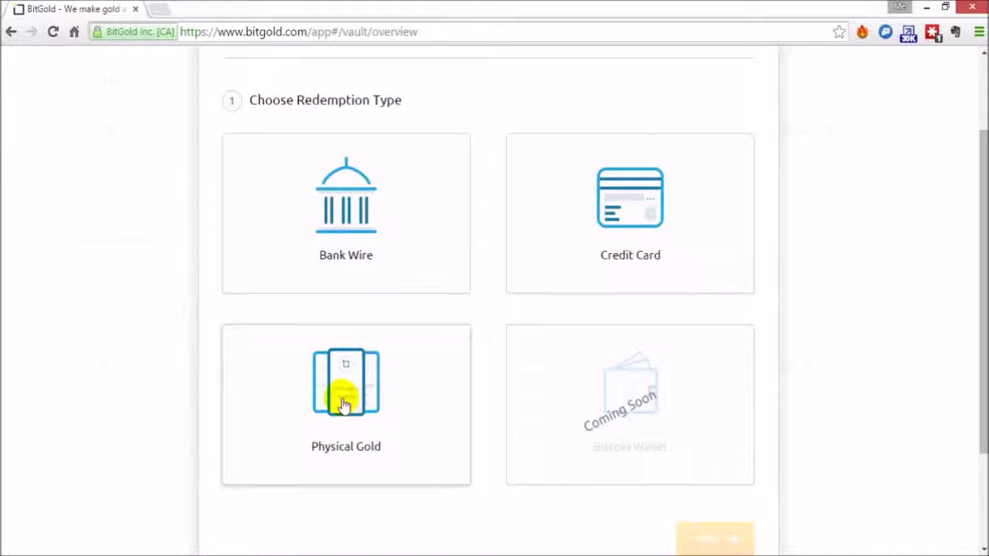
{"action": "left_click", "coordinate": [344, 403]}
{"action": "left_click", "coordinate": [704, 541]}
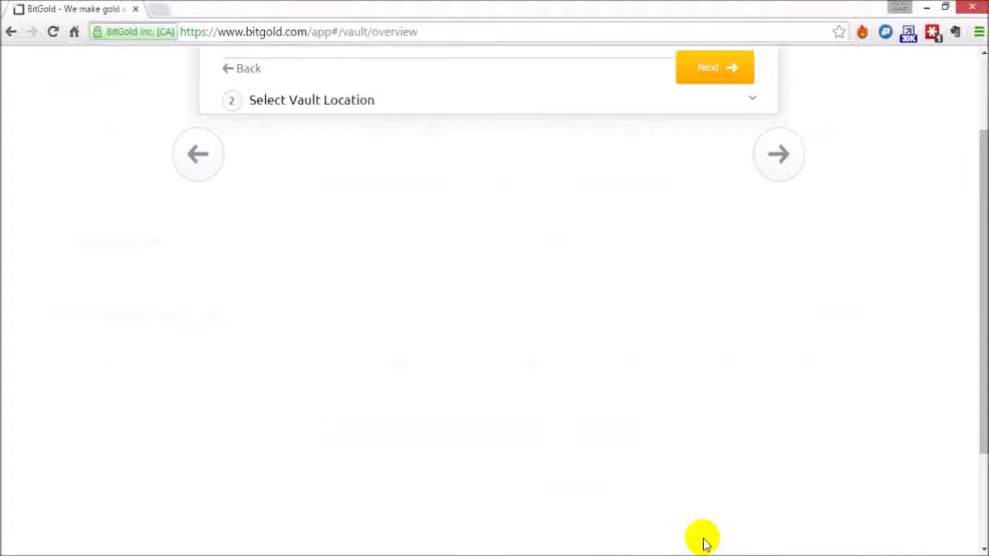
{"action": "left_click_drag", "start_coordinate": [979, 305], "coordinate": [981, 248]}
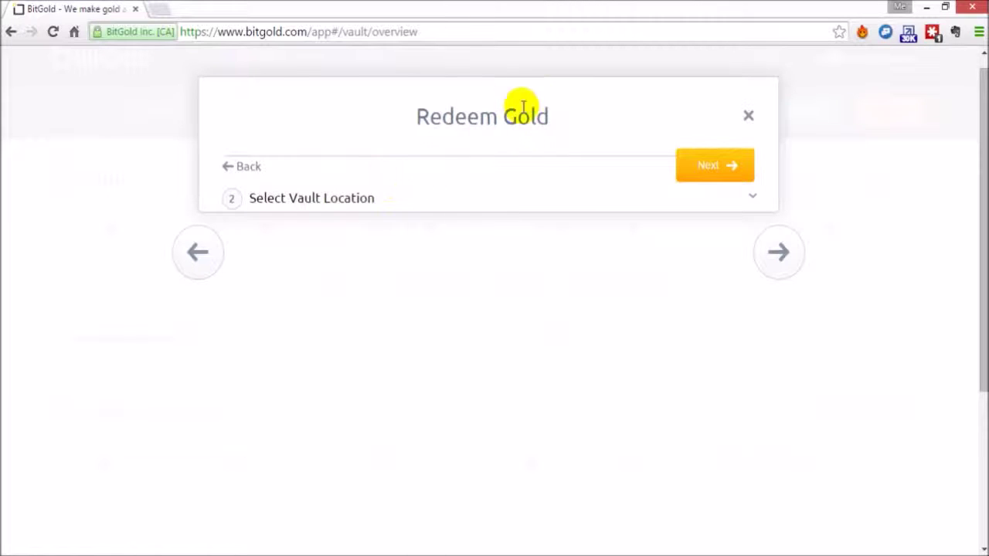
{"action": "left_click", "coordinate": [701, 166]}
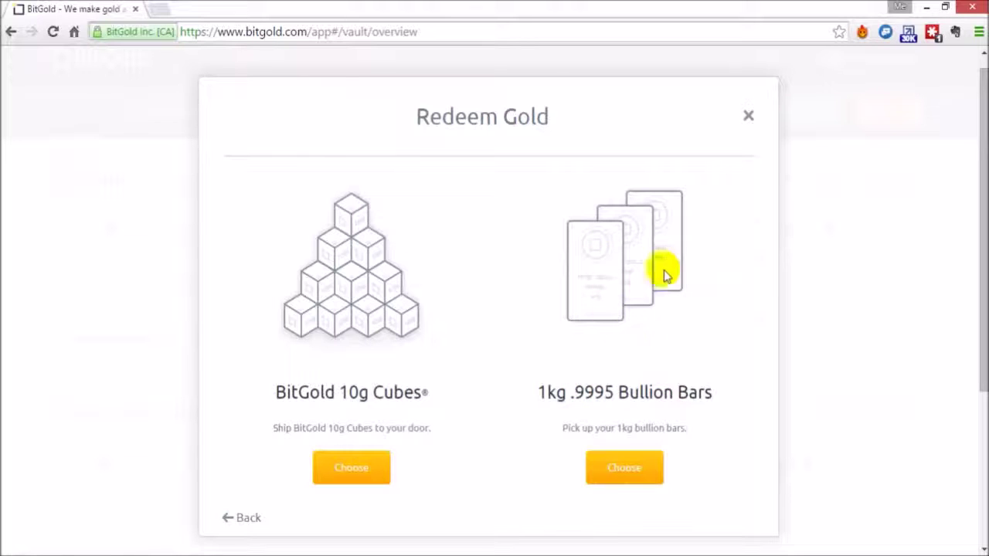
{"action": "left_click", "coordinate": [748, 118]}
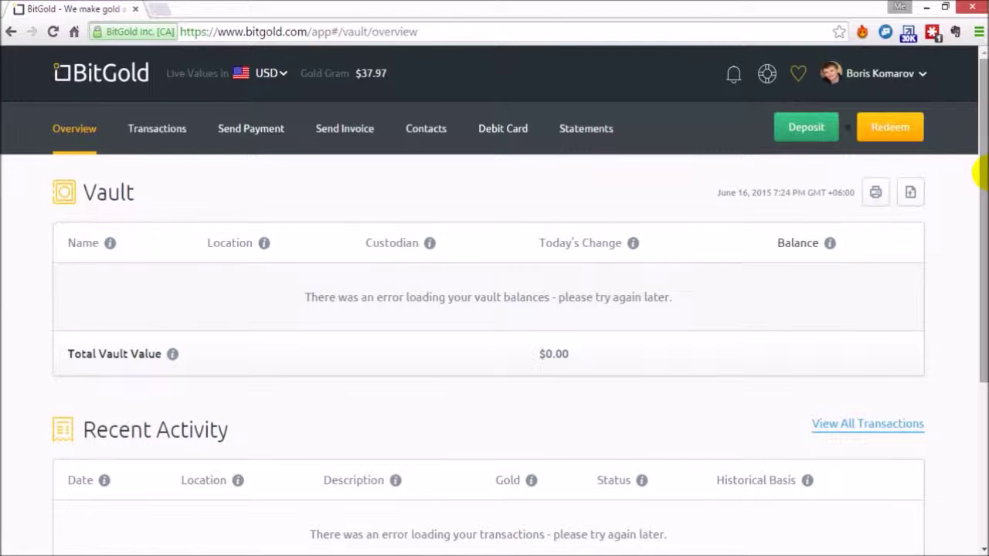
Open the Gold Price Charts page from the footer links in a new tab and switch to it.
{"action": "left_click_drag", "start_coordinate": [980, 174], "coordinate": [981, 373]}
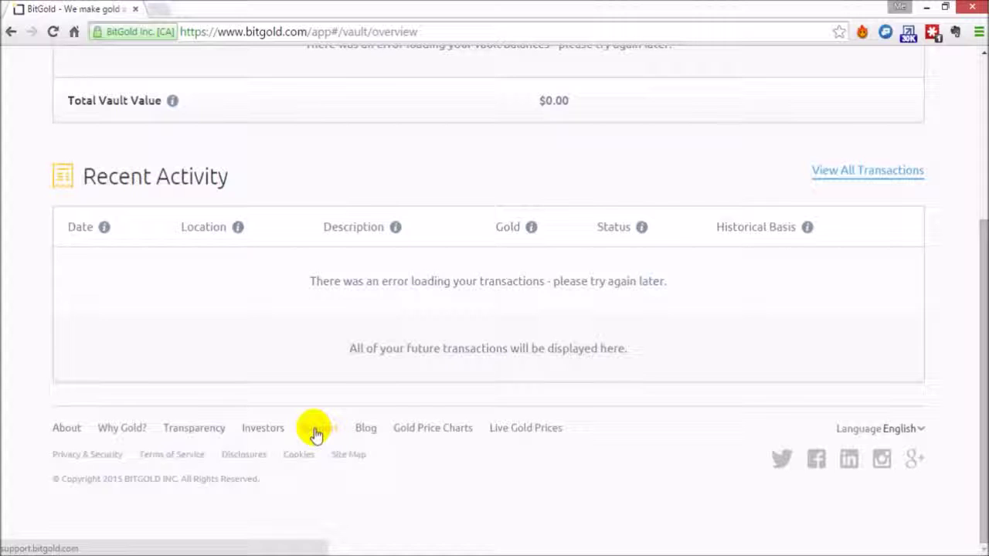
{"action": "right_click", "coordinate": [426, 433]}
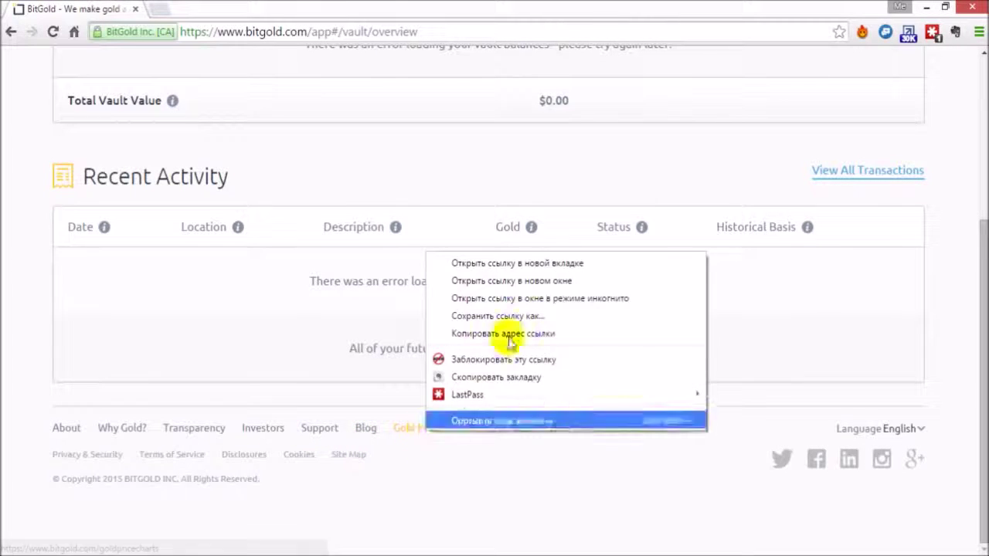
{"action": "left_click", "coordinate": [533, 264]}
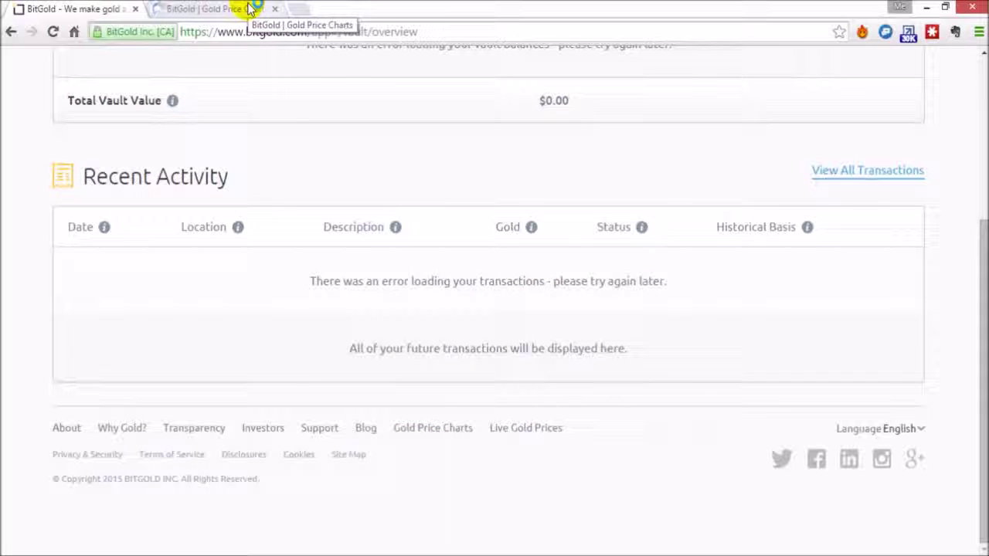
{"action": "left_click", "coordinate": [221, 8]}
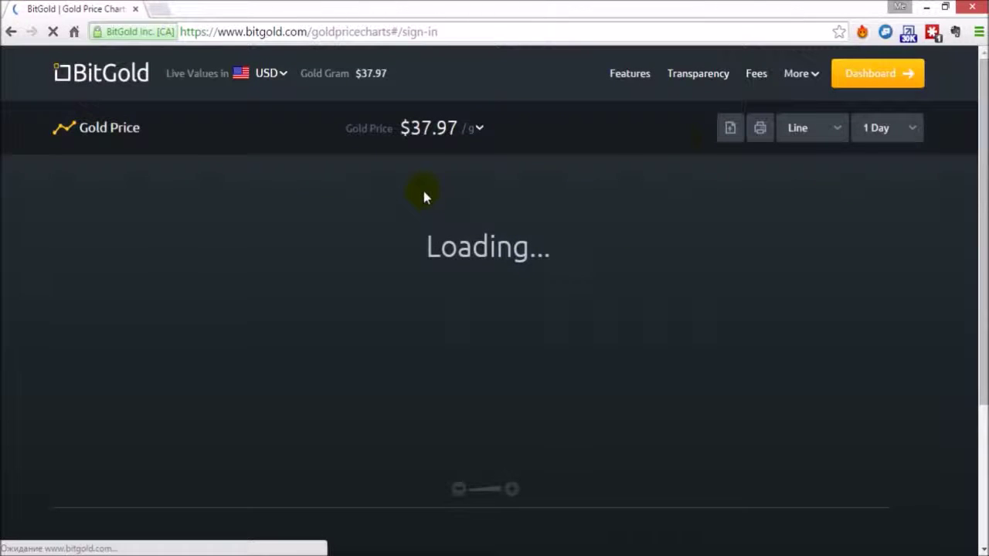
Set the gold price chart to Candle style with a 1 Month timeframe, and examine the price history.
{"action": "left_click", "coordinate": [836, 131]}
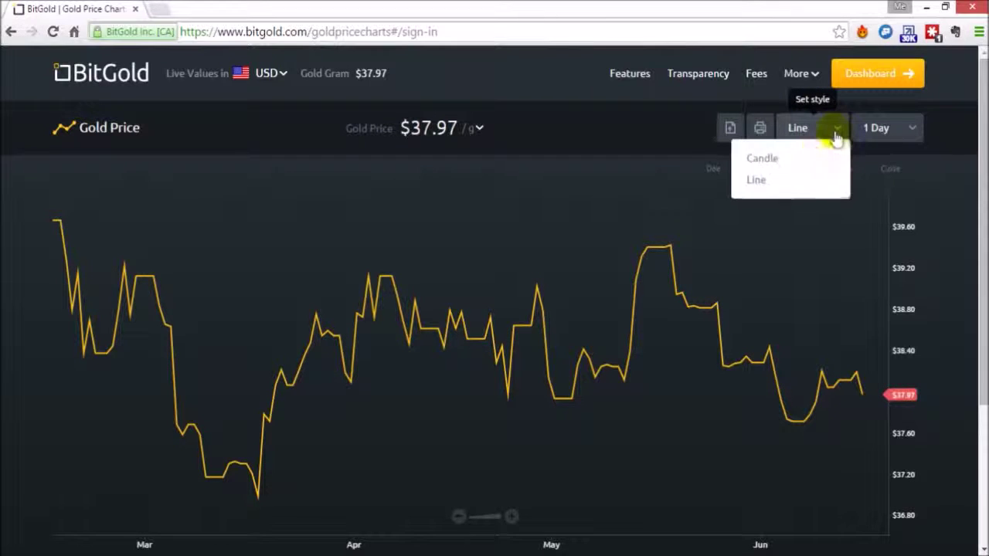
{"action": "left_click", "coordinate": [765, 159]}
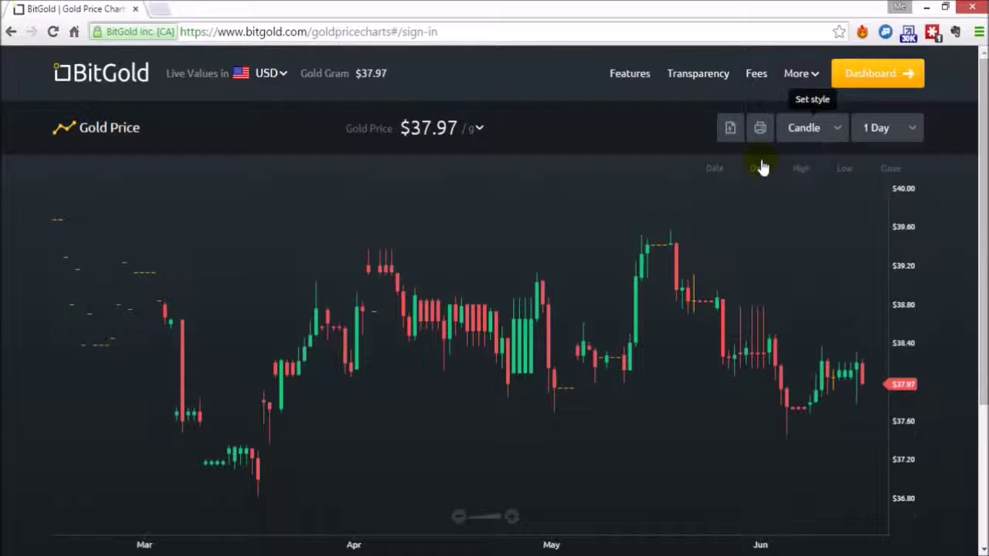
{"action": "left_click", "coordinate": [909, 139]}
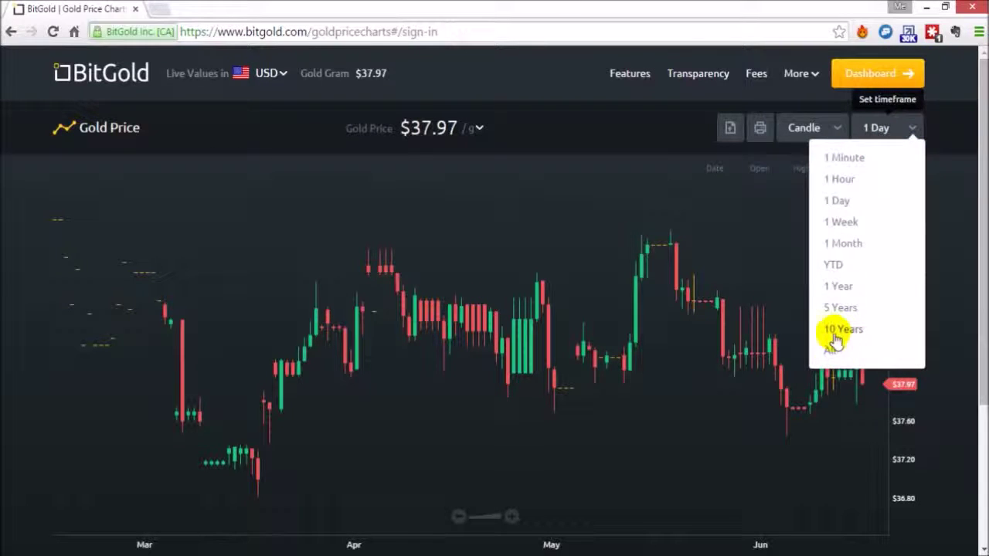
{"action": "left_click", "coordinate": [841, 246]}
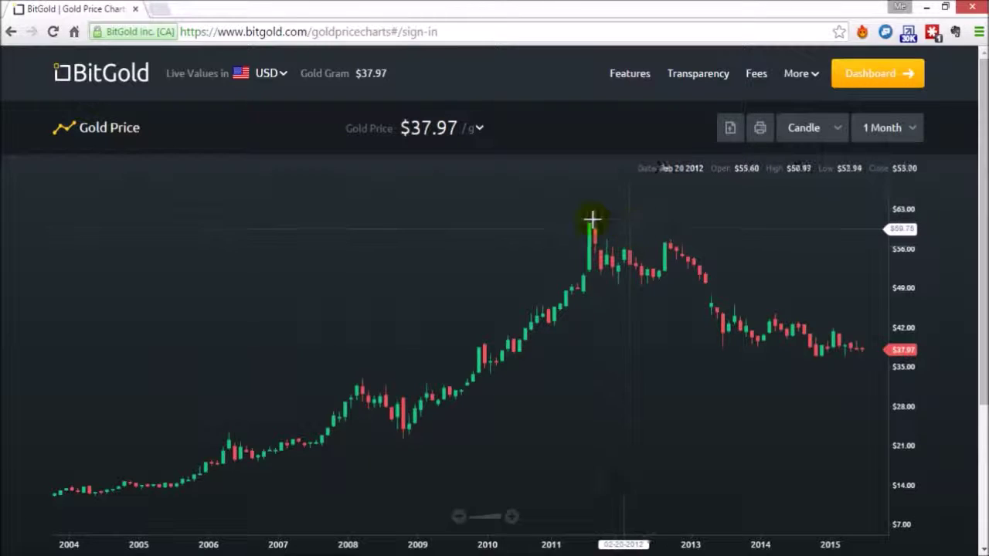
{"action": "left_click_drag", "start_coordinate": [590, 219], "coordinate": [541, 267]}
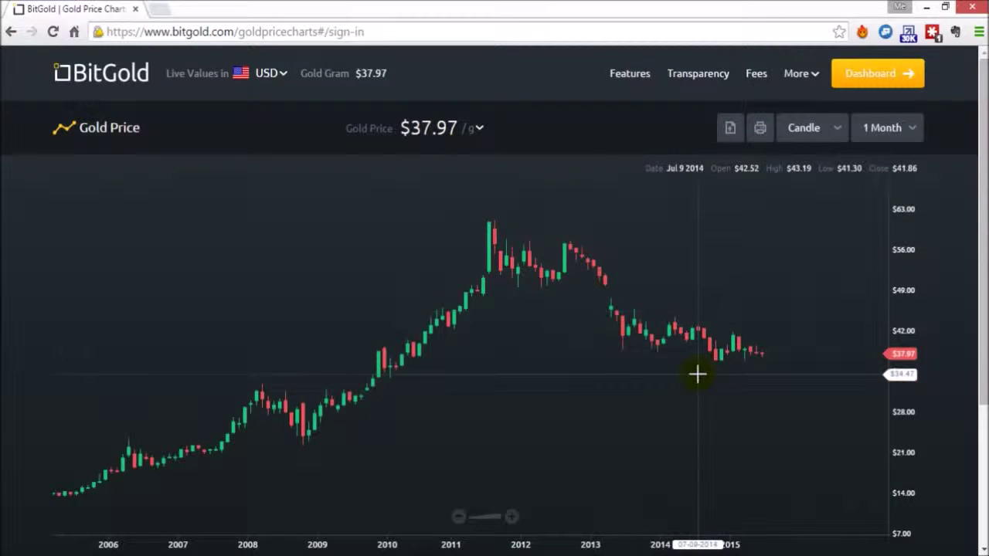